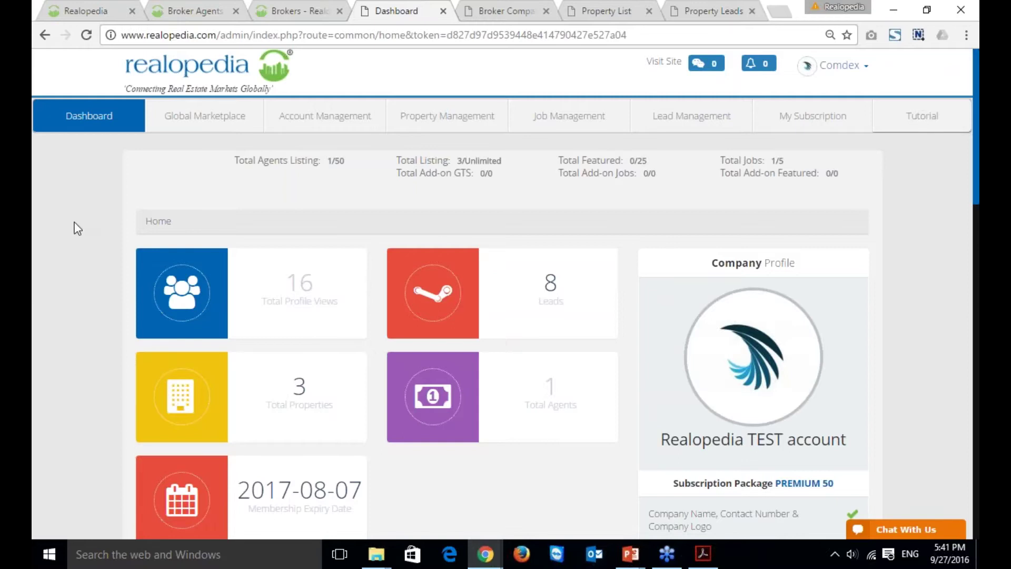
pyautogui.moveTo(327, 118)
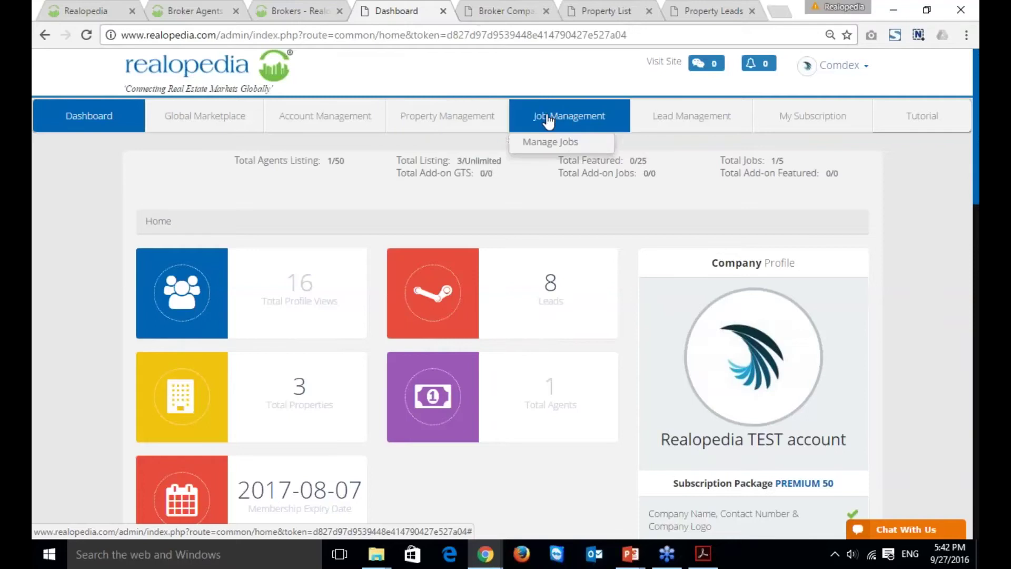
pyautogui.moveTo(689, 117)
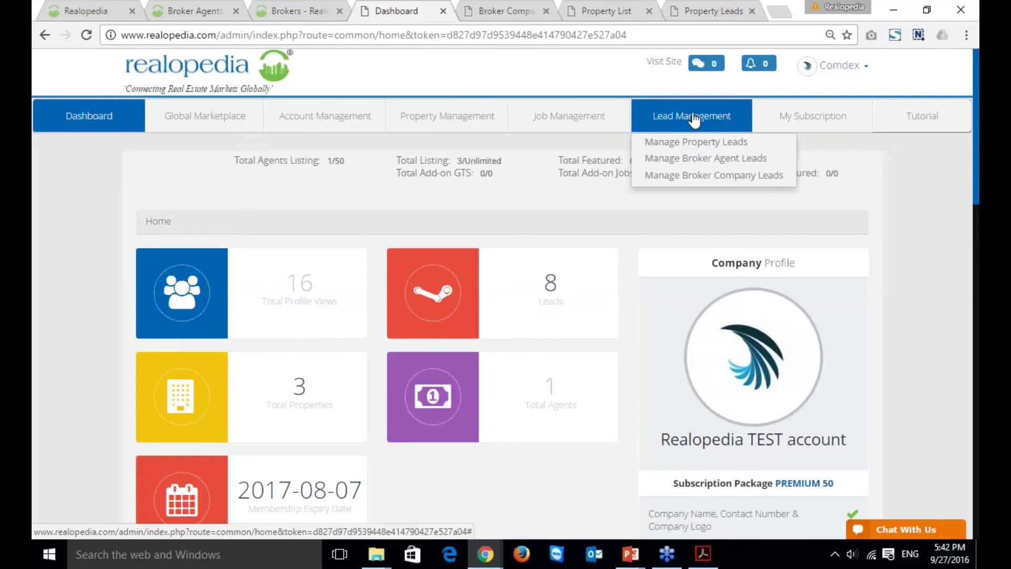
pyautogui.moveTo(775, 129)
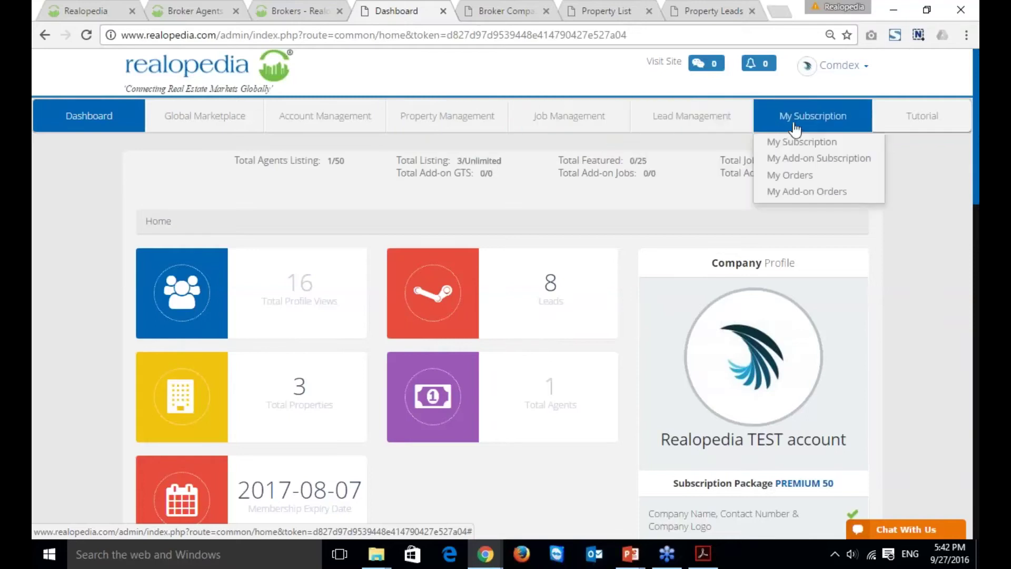
pyautogui.moveTo(883, 136)
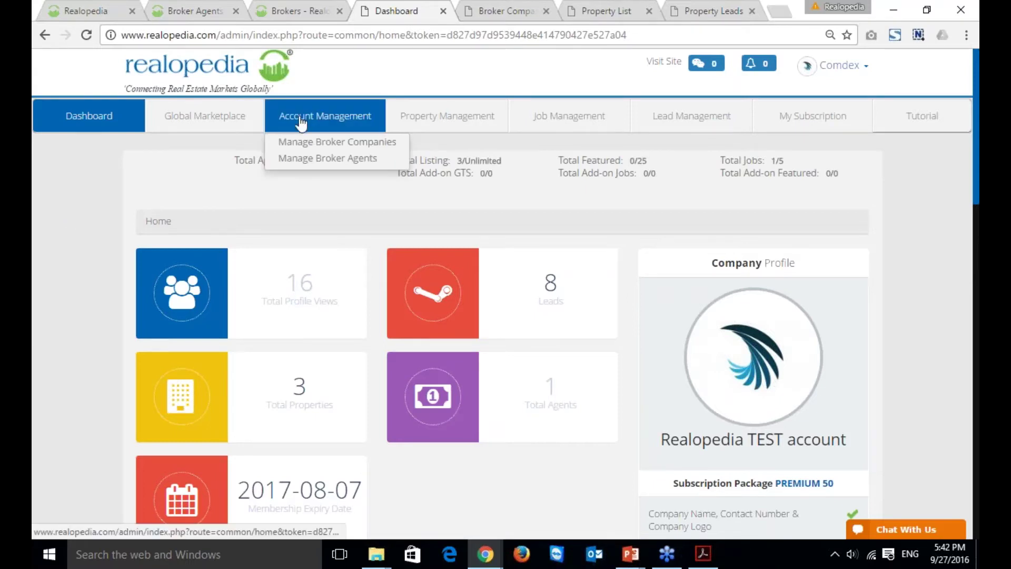
# - Open the Realopedia TEST account broker company for editing and examine its profile fields, from the login details to the status setting
pyautogui.click(298, 145)
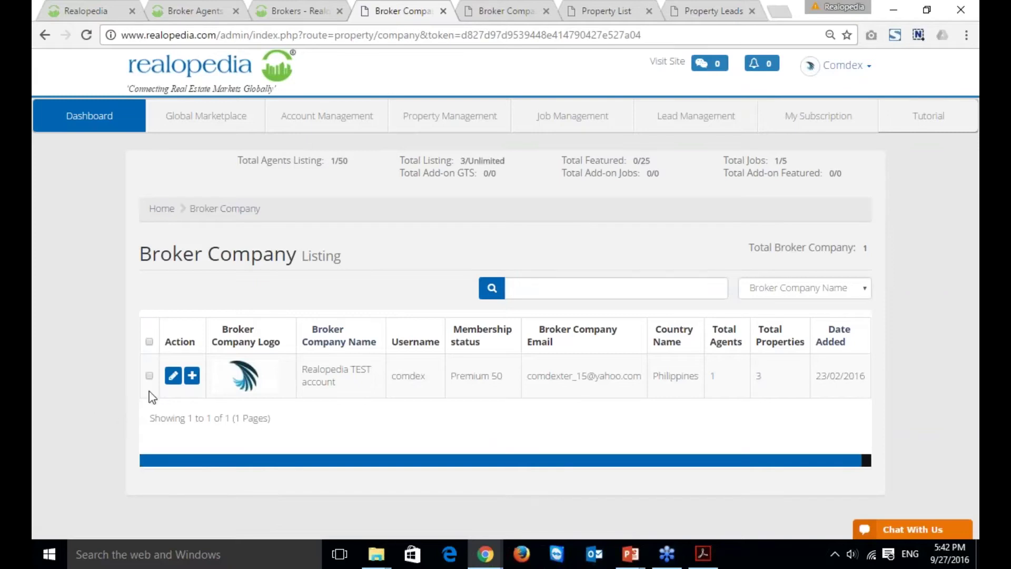
pyautogui.click(173, 376)
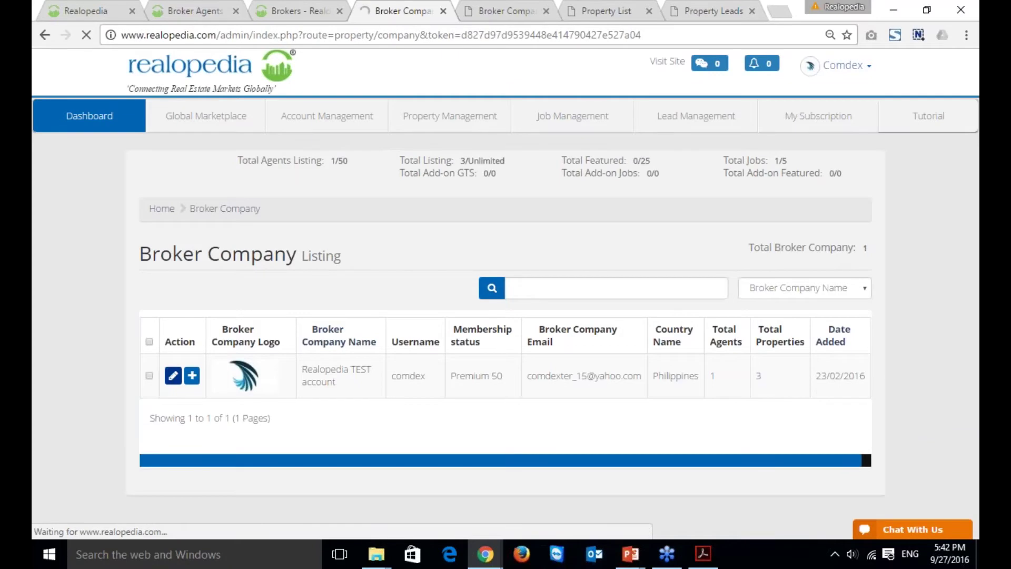
pyautogui.scroll(-3, 185, 371)
pyautogui.scroll(-13, 185, 372)
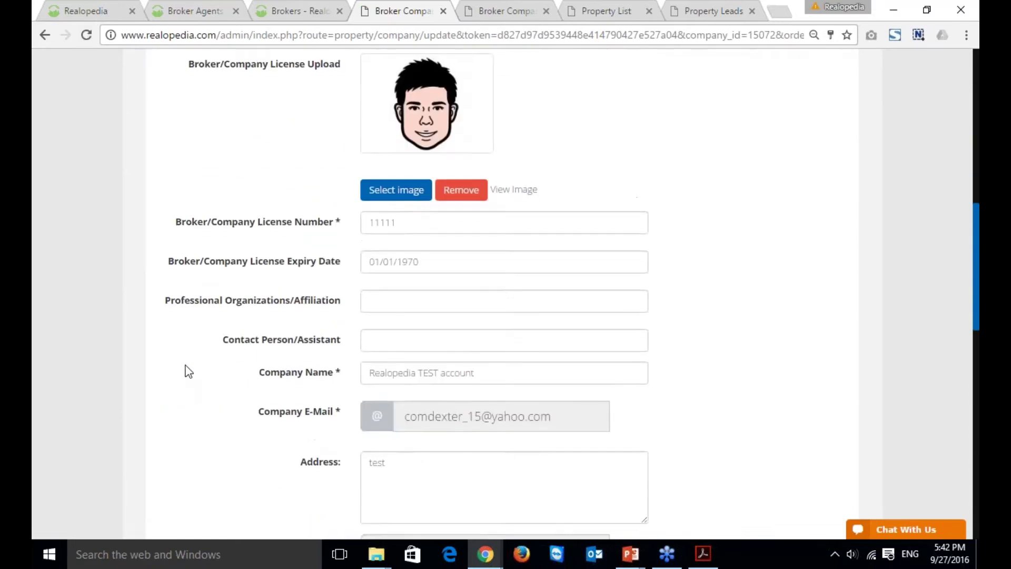
pyautogui.scroll(-3, 188, 371)
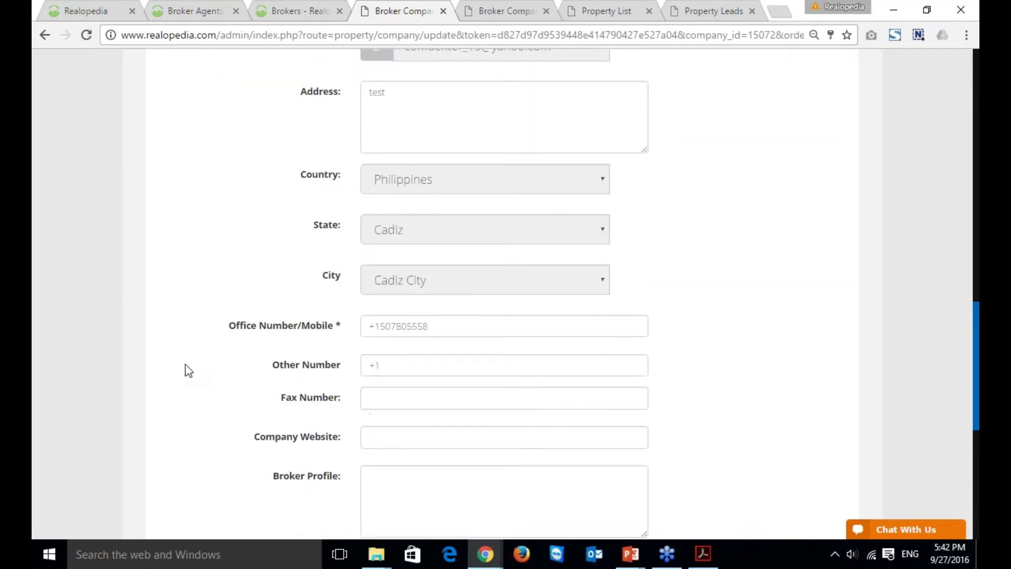
pyautogui.scroll(-1, 188, 371)
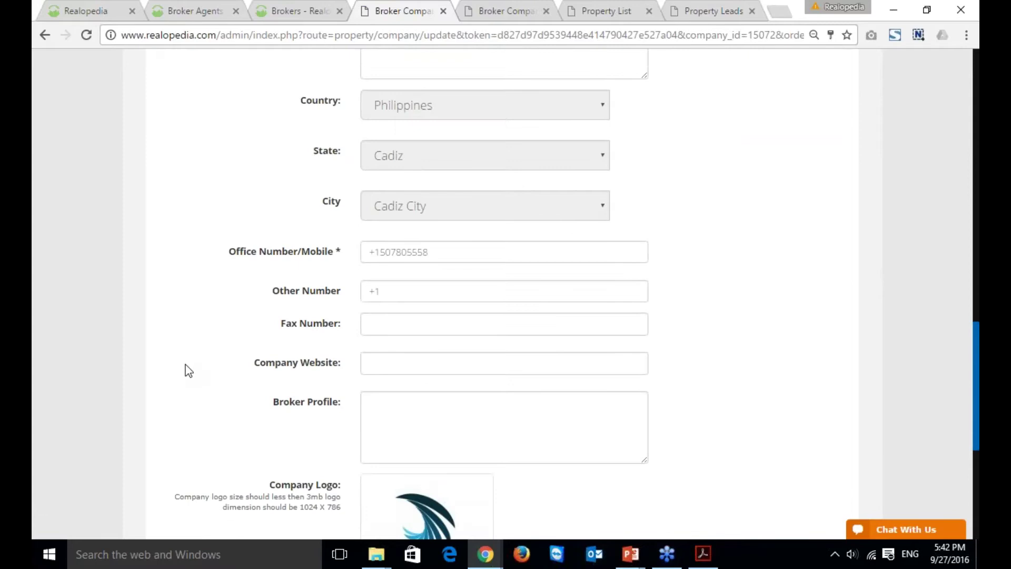
pyautogui.scroll(-1, 188, 371)
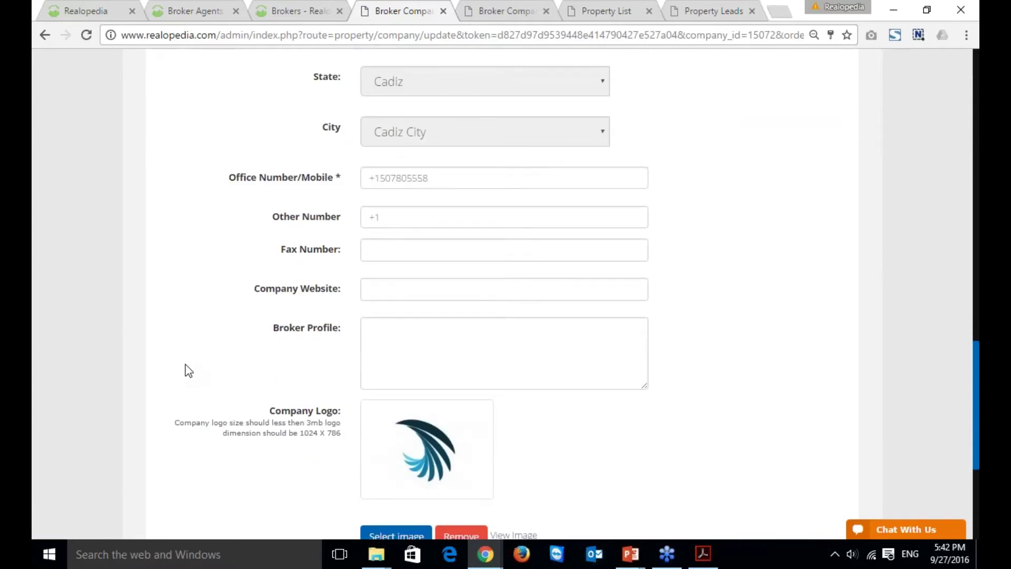
pyautogui.scroll(-3, 189, 371)
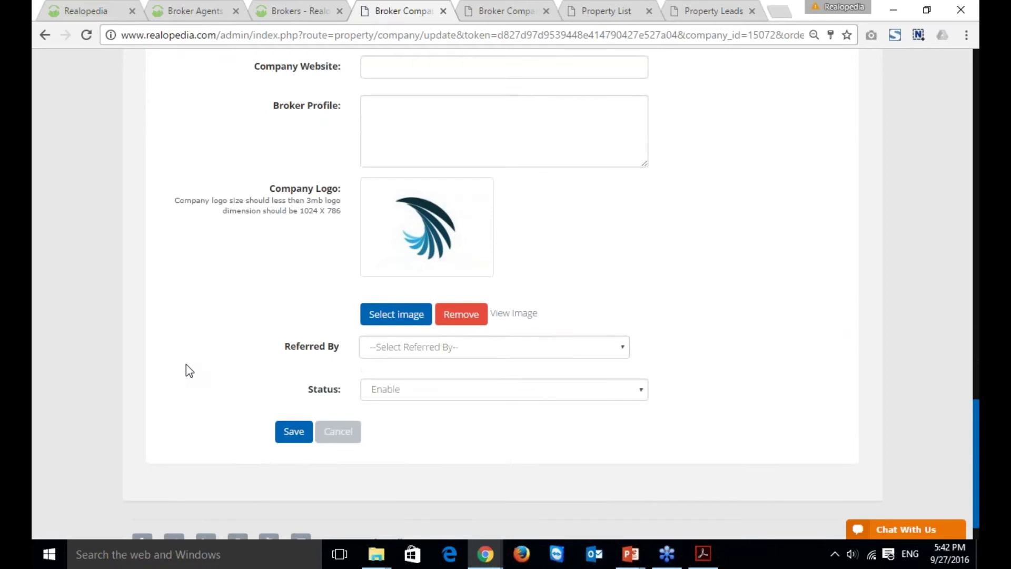
pyautogui.scroll(15, 214, 400)
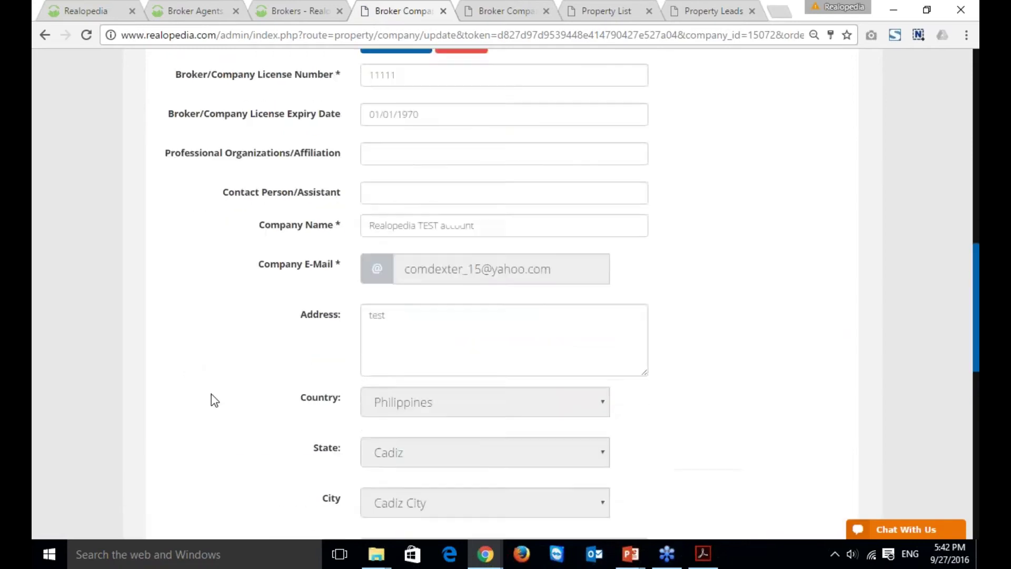
pyautogui.scroll(4, 213, 398)
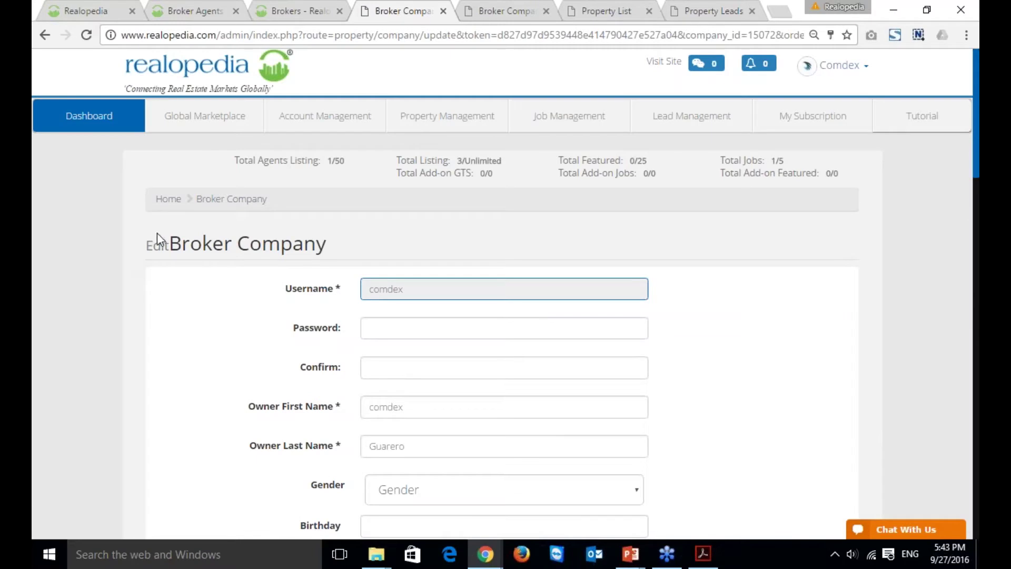
# - Open the broker agent listing and start adding a new broker agent
pyautogui.click(314, 125)
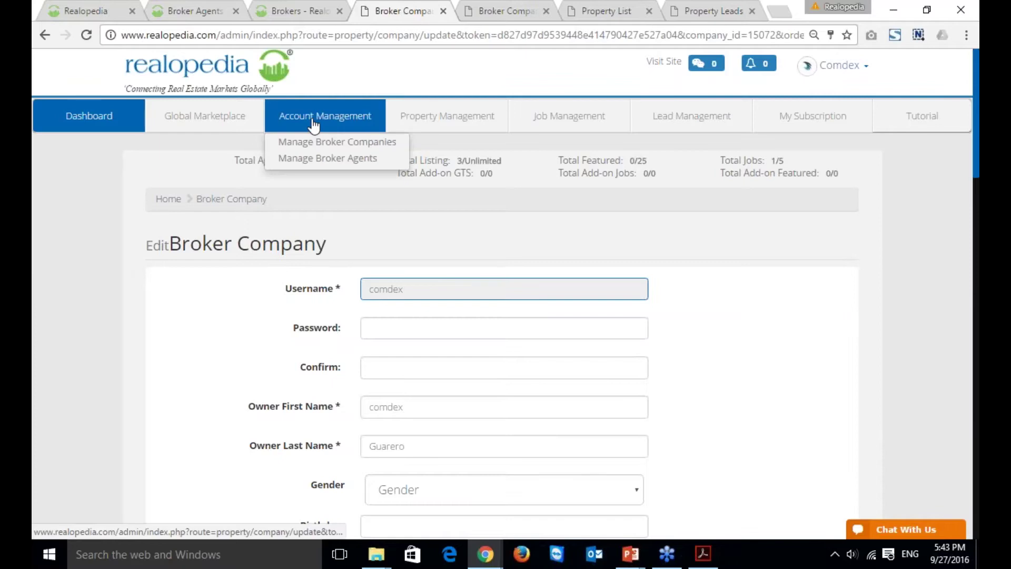
pyautogui.click(321, 161)
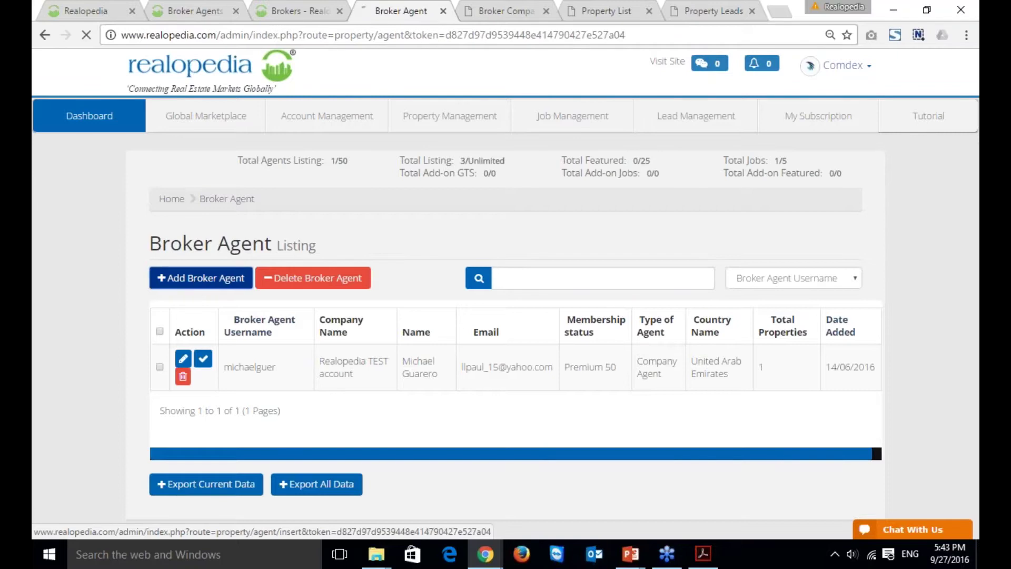
pyautogui.click(194, 284)
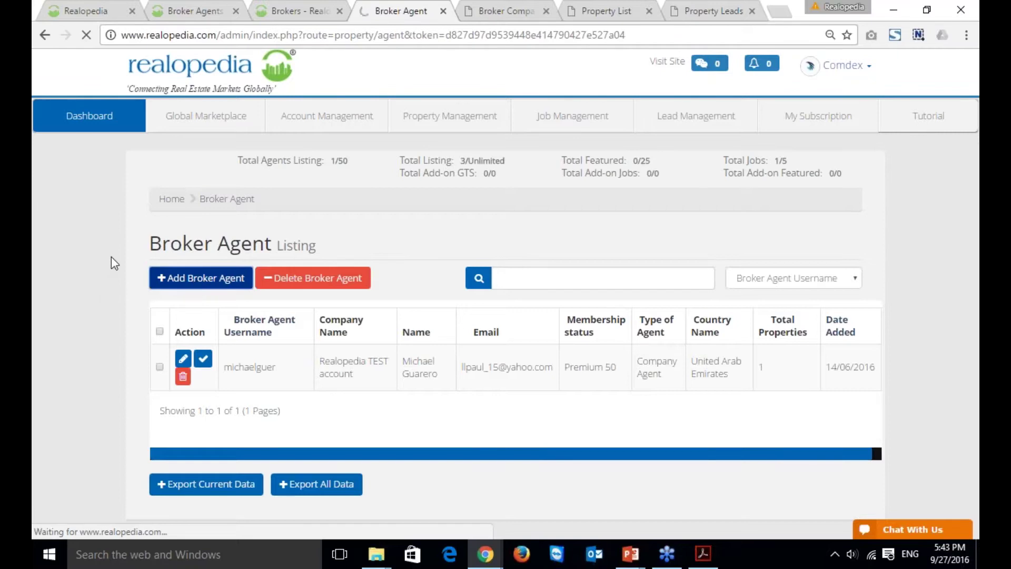
# - Examine the new broker agent form's fields, covering login, license, contact, photo, location, languages, company logo, referral and status
pyautogui.scroll(-4, 123, 291)
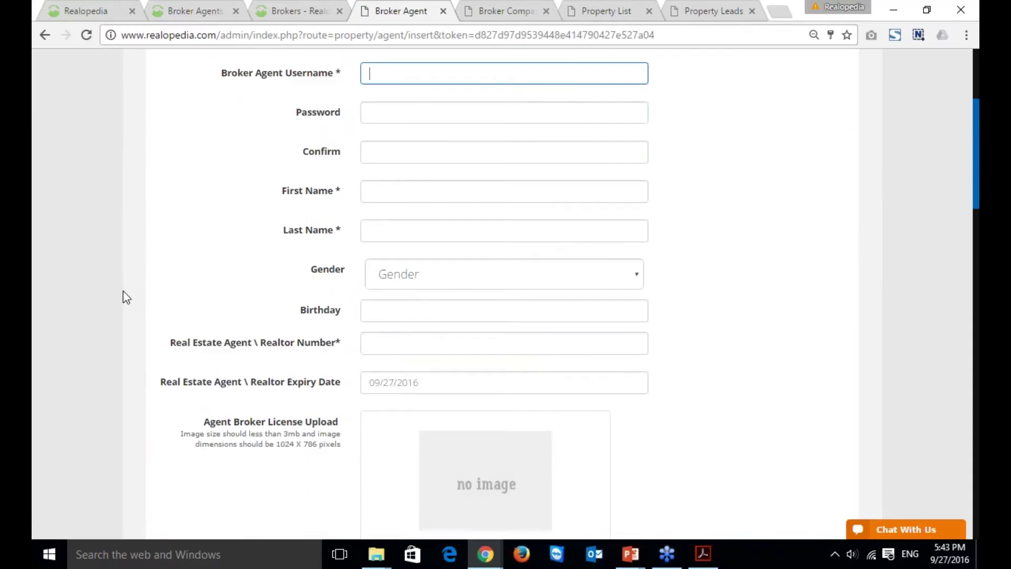
pyautogui.scroll(-3, 124, 293)
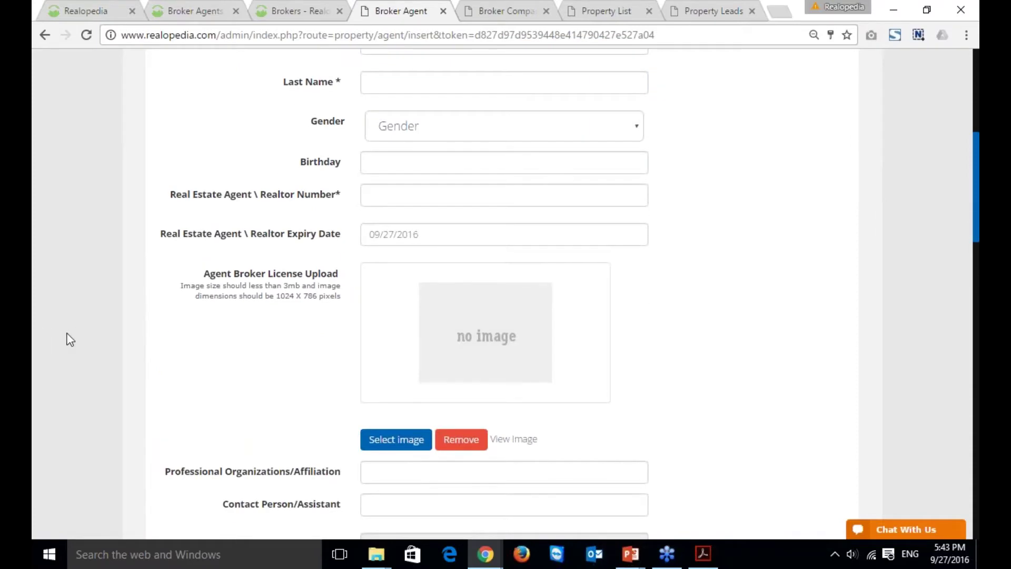
pyautogui.scroll(-7, 87, 330)
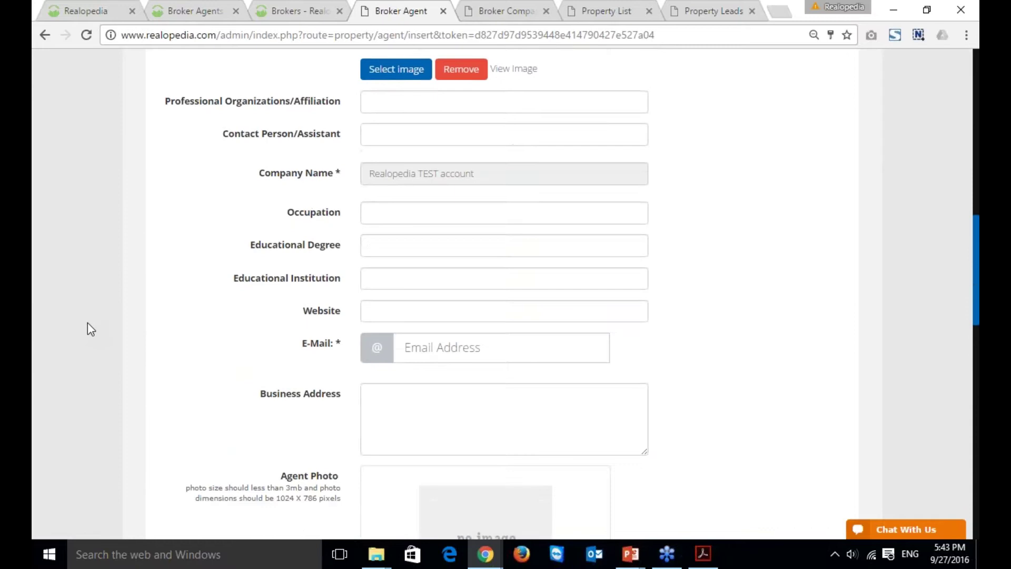
pyautogui.scroll(-3, 88, 323)
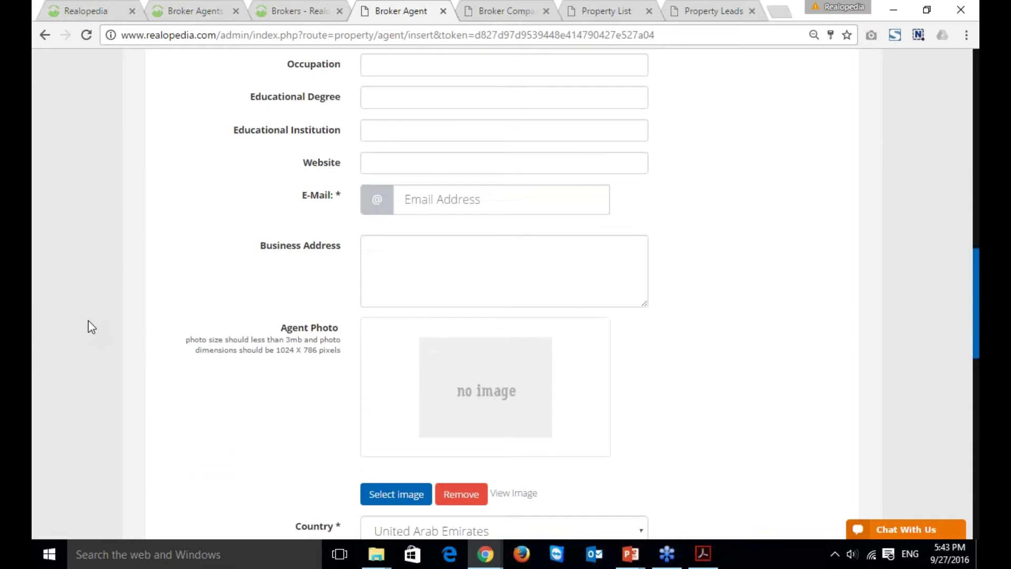
pyautogui.scroll(-4, 89, 322)
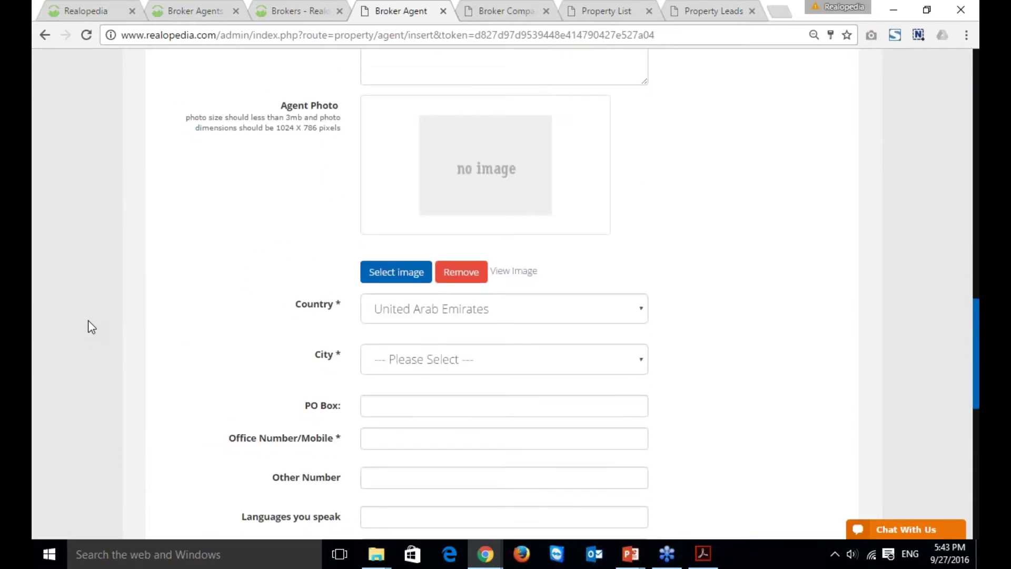
pyautogui.scroll(-1, 93, 372)
pyautogui.scroll(-2, 105, 369)
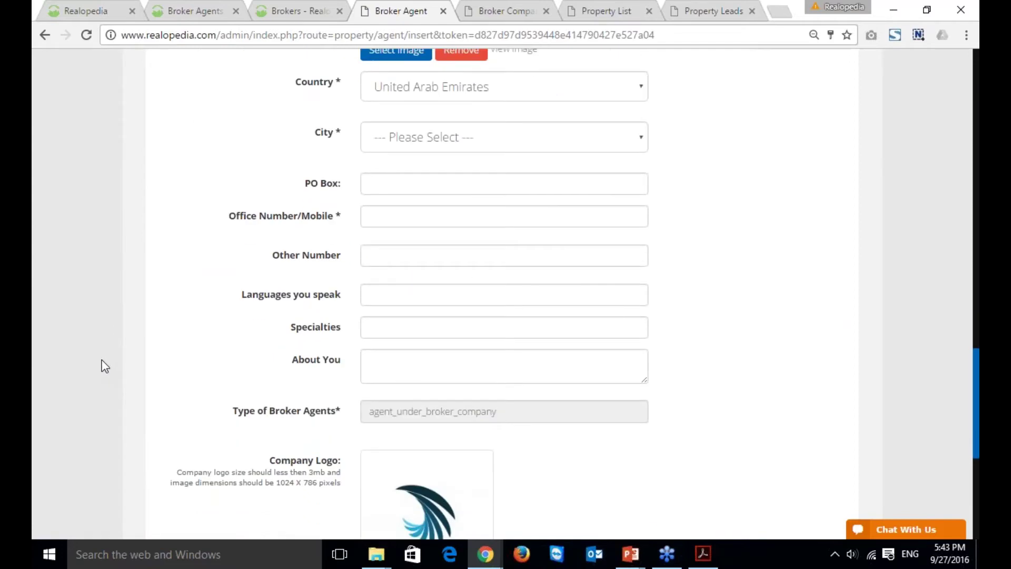
pyautogui.scroll(-1, 105, 366)
pyautogui.scroll(-4, 101, 366)
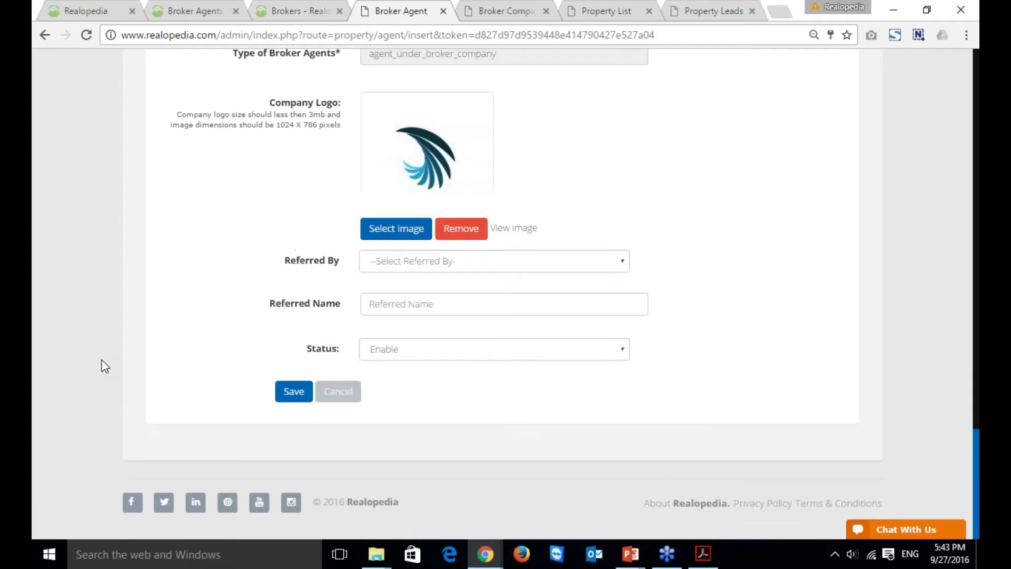
pyautogui.scroll(15, 272, 403)
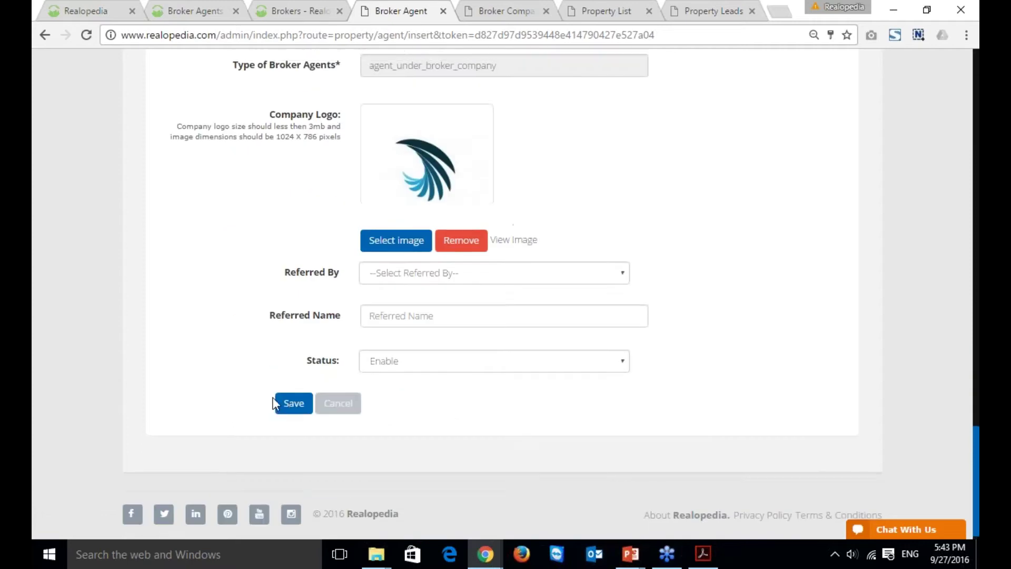
pyautogui.scroll(8, 96, 371)
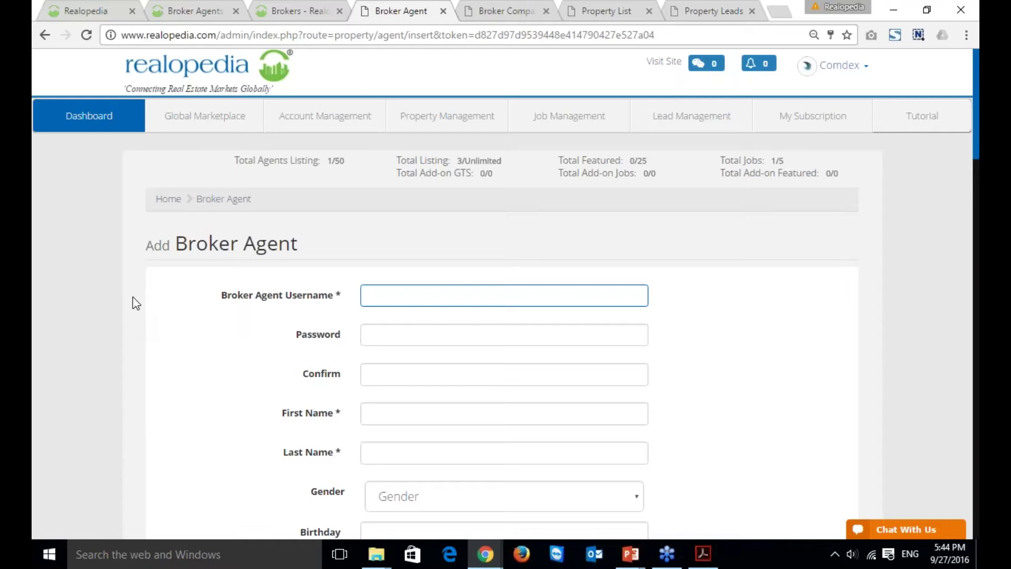
# - Open the property list and look over the existing listings, their row actions and the search filters
pyautogui.moveTo(427, 119)
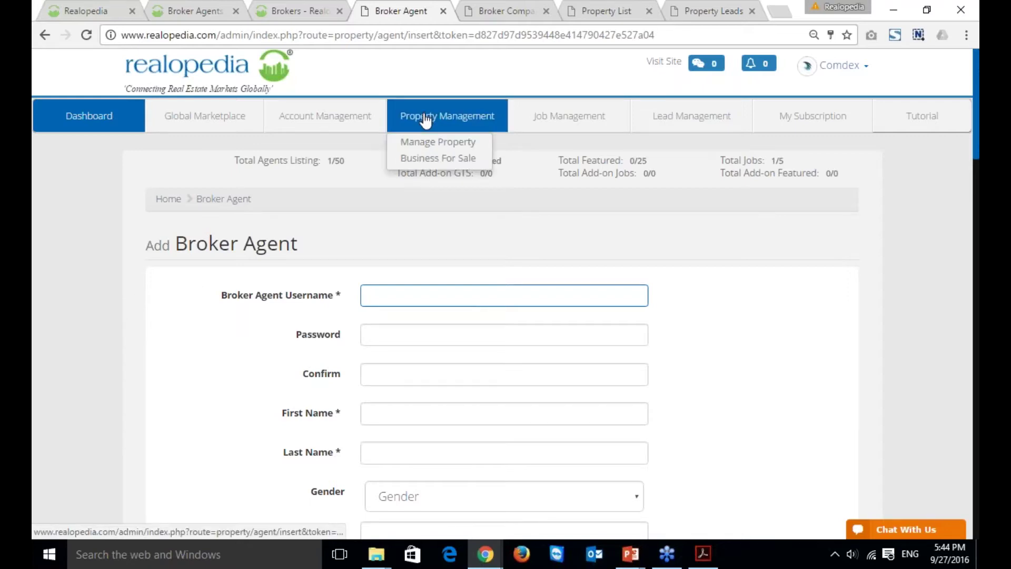
pyautogui.click(424, 144)
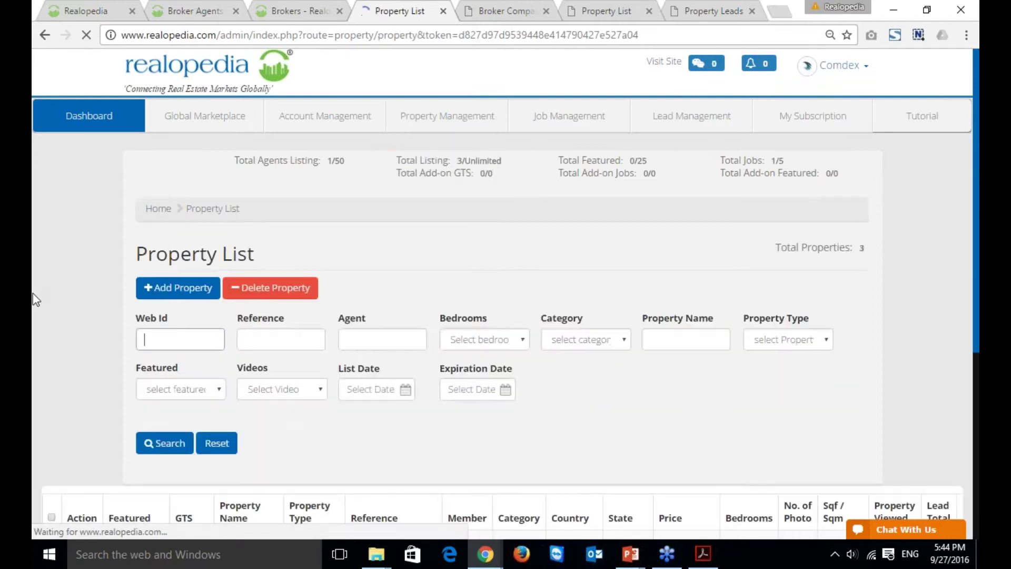
pyautogui.scroll(-5, 32, 293)
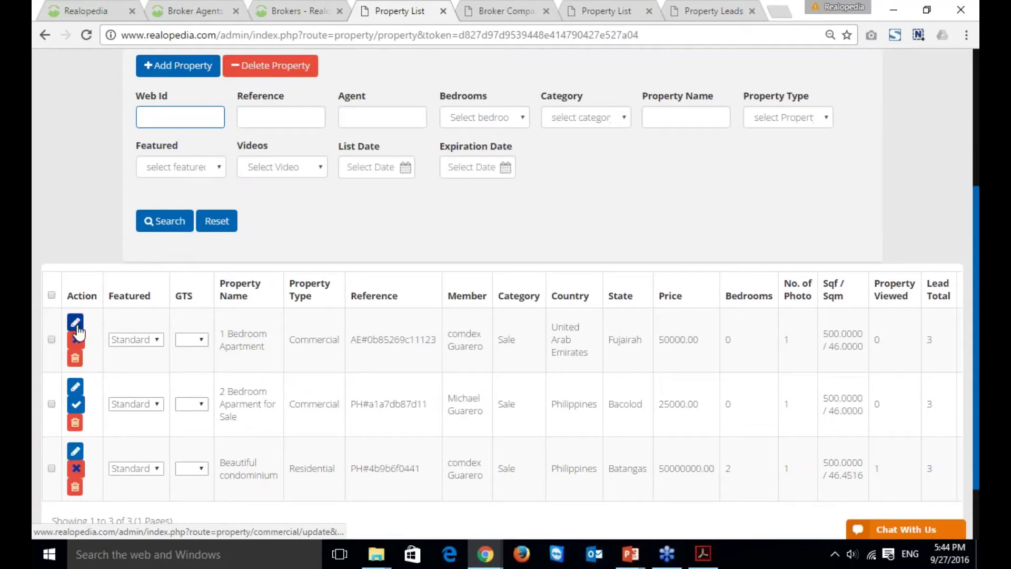
pyautogui.scroll(3, 74, 332)
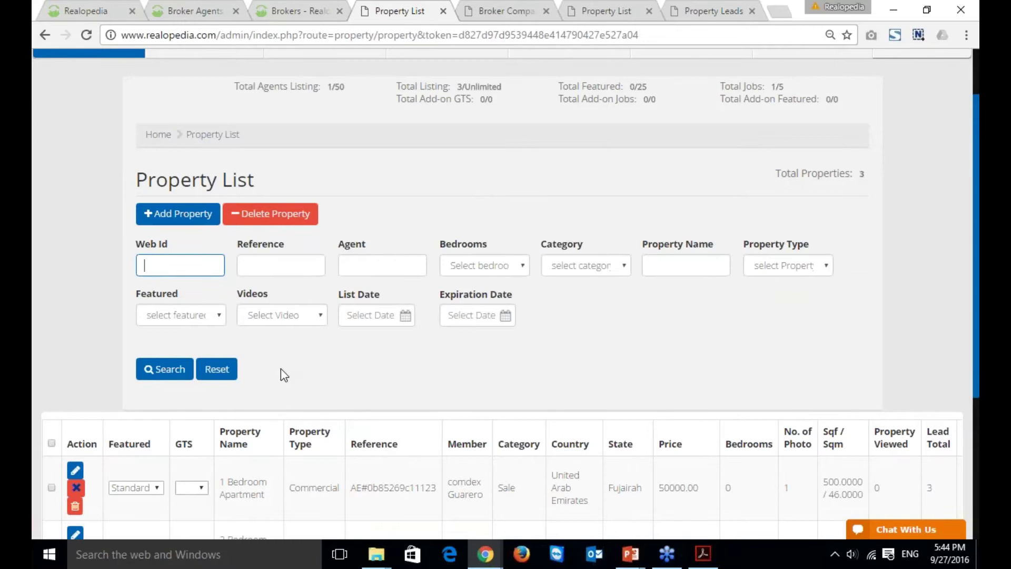
pyautogui.scroll(2, 281, 368)
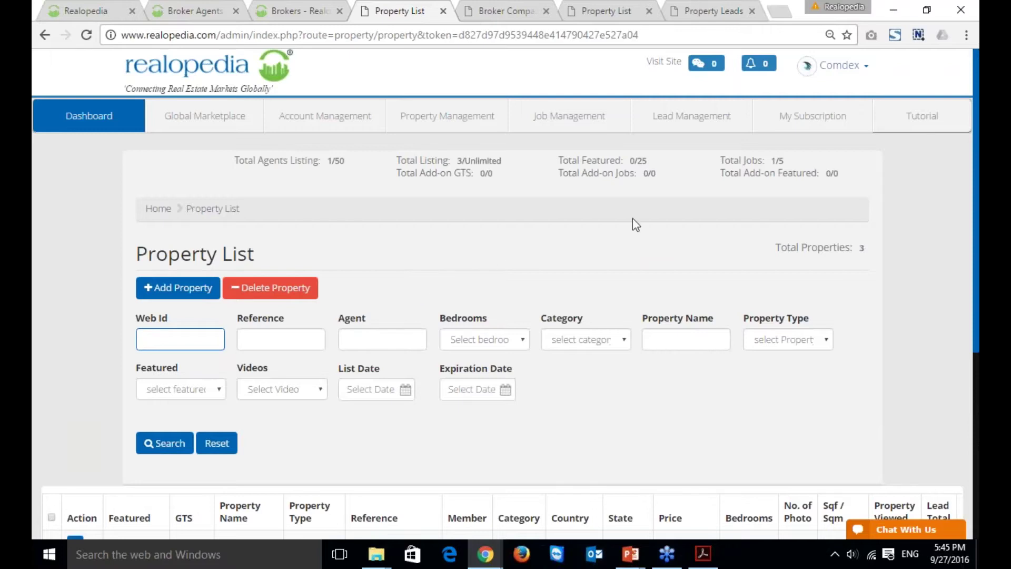
# - Open the property leads dashboard and review the impressions, page views and leads for each listing
pyautogui.moveTo(688, 116)
pyautogui.click(697, 141)
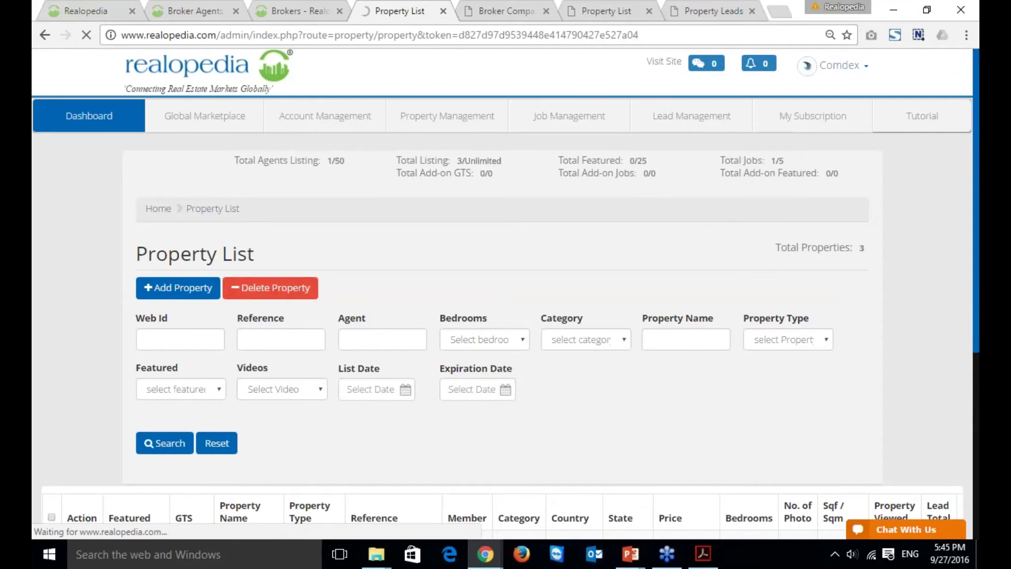
pyautogui.scroll(-3, 378, 386)
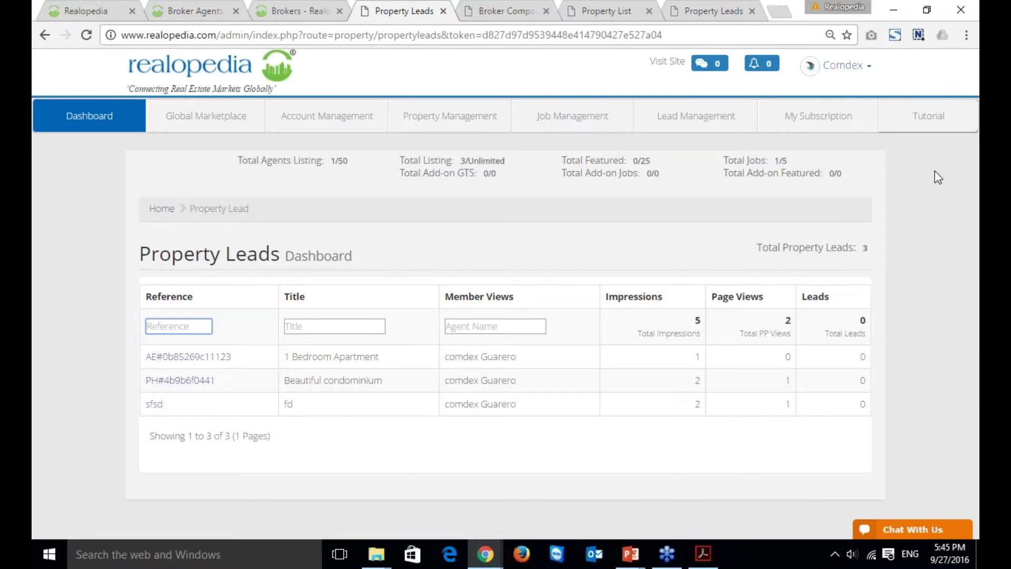
pyautogui.click(929, 125)
pyautogui.moveTo(923, 122)
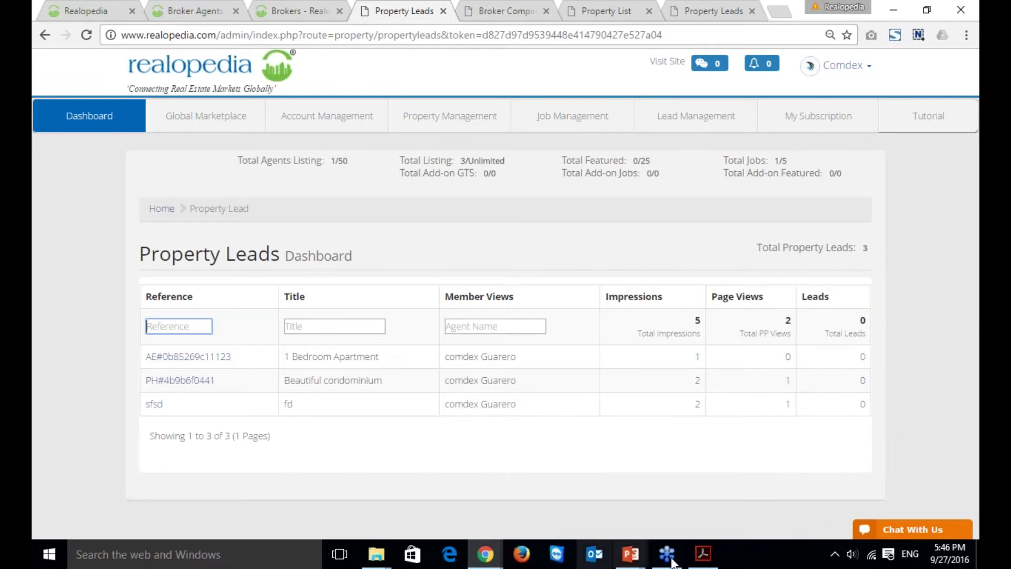
# - Switch to the Miami Webinar Presentation PDF in Adobe Acrobat Reader and advance to the "Upgraded packages - Broker/Agent" slide
pyautogui.click(695, 558)
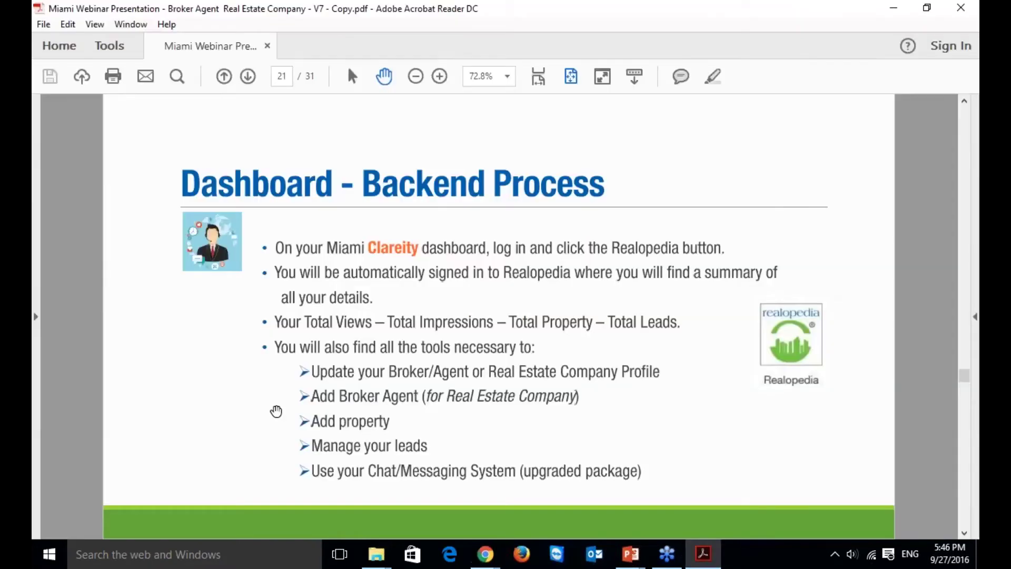
pyautogui.scroll(-1, 224, 410)
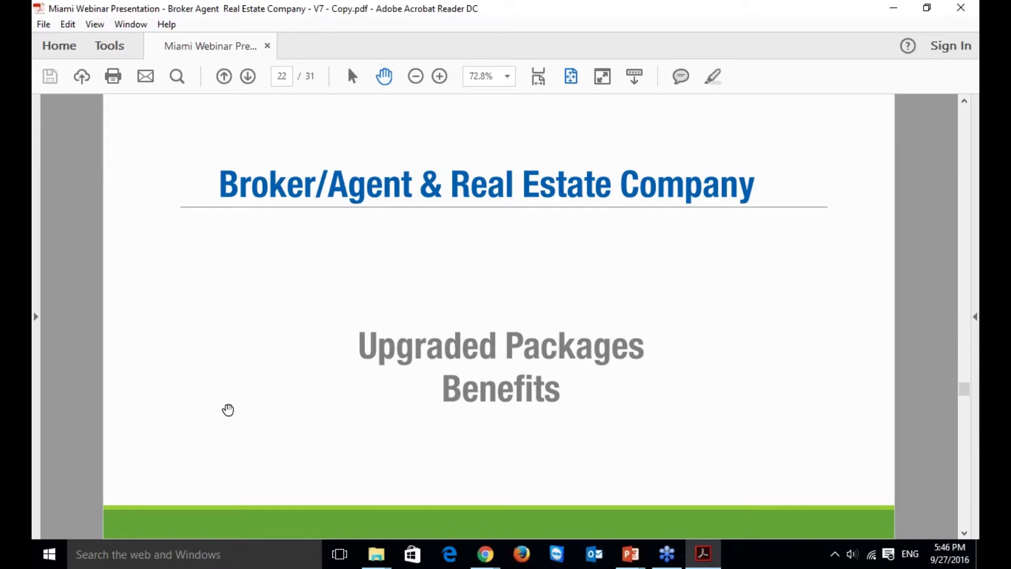
pyautogui.scroll(-1, 227, 410)
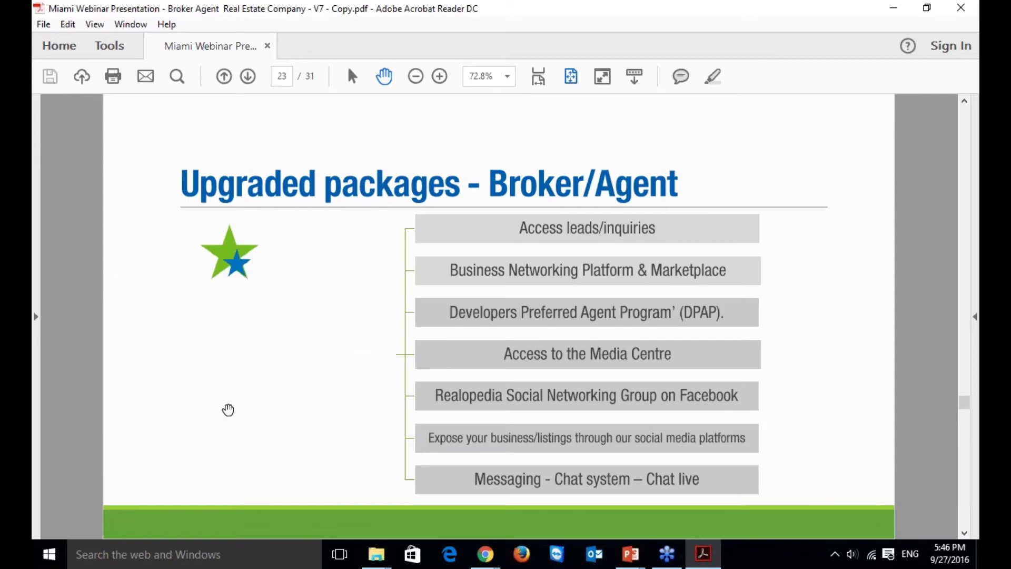